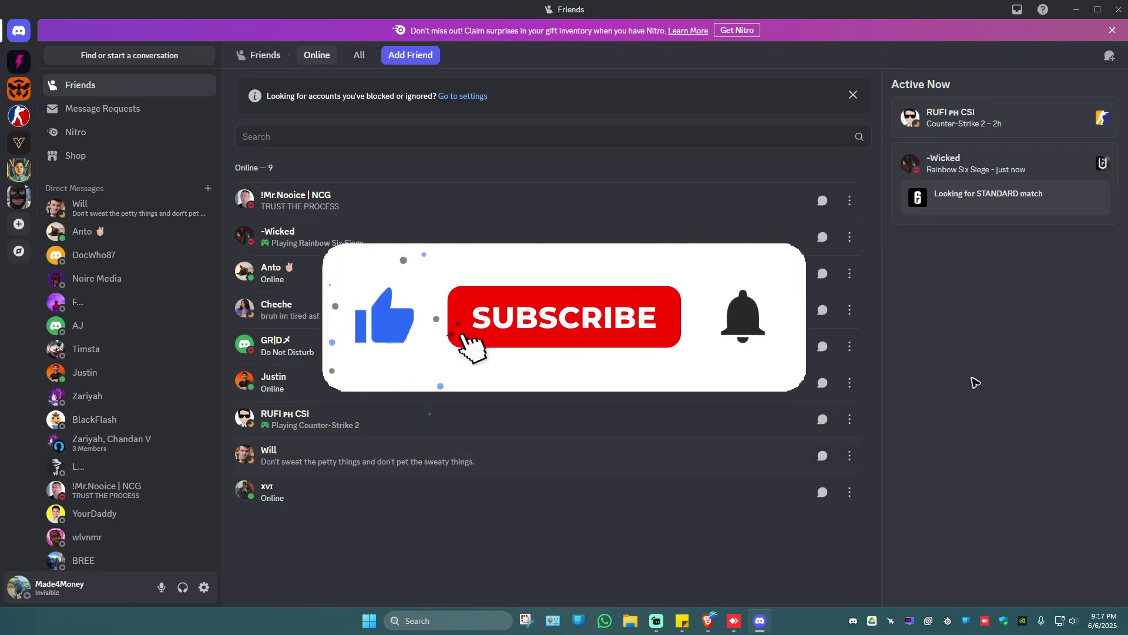
# Minimize the Discord window so the Windows desktop shows
pyautogui.click(1074, 10)
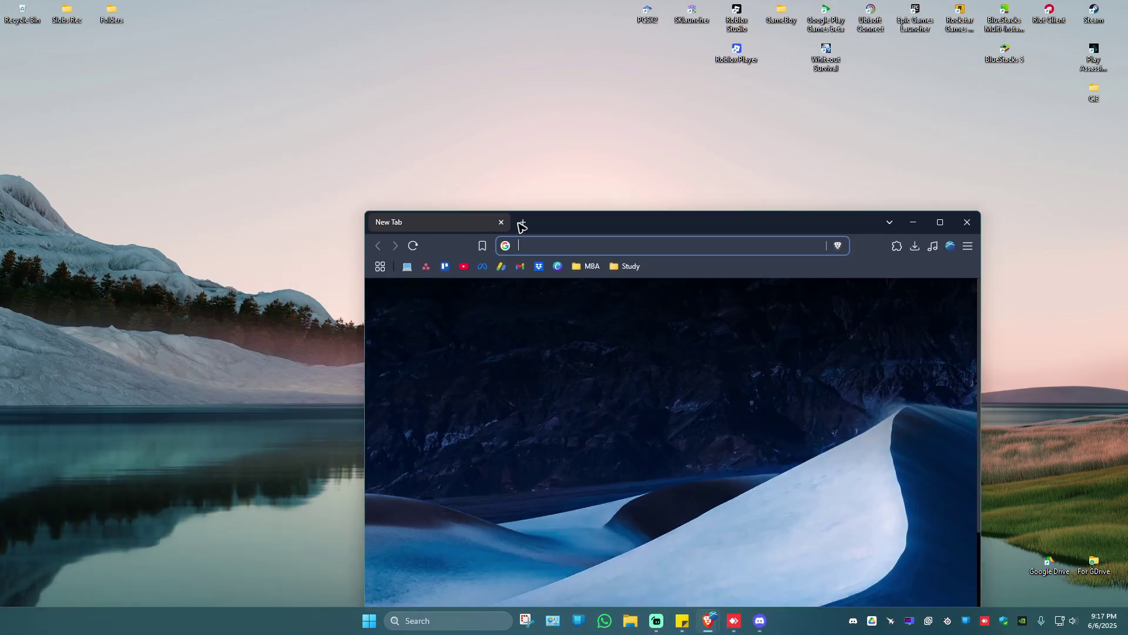
# Launch Brave and load the discord.gg/guild-archive invite page
pyautogui.doubleClick(517, 224)
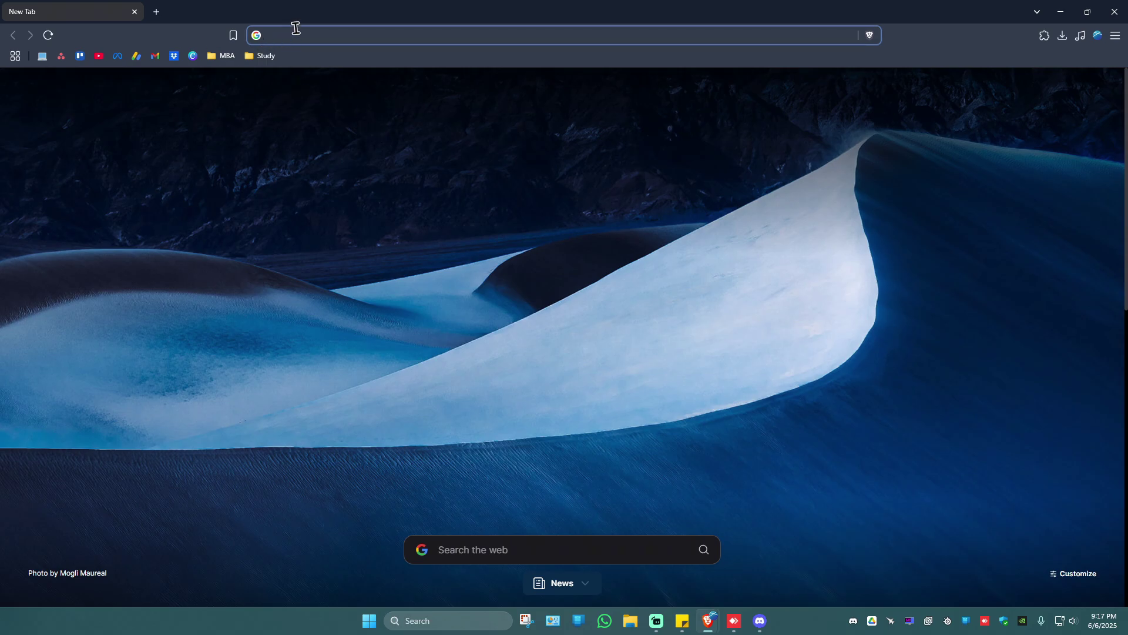
pyautogui.write('discord.')
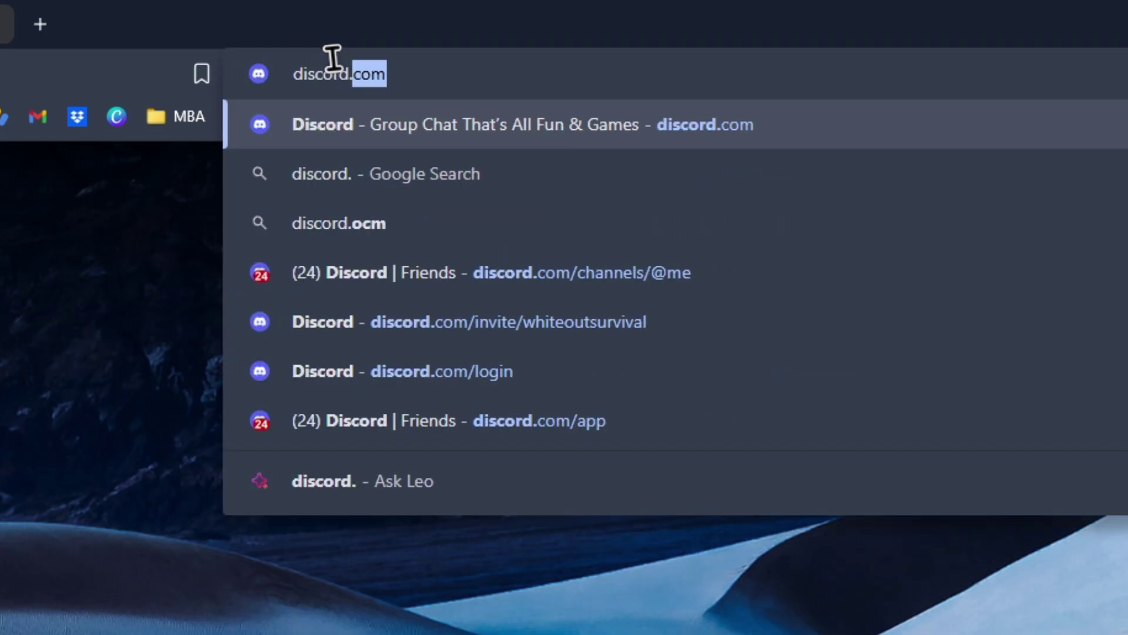
pyautogui.write('gg/')
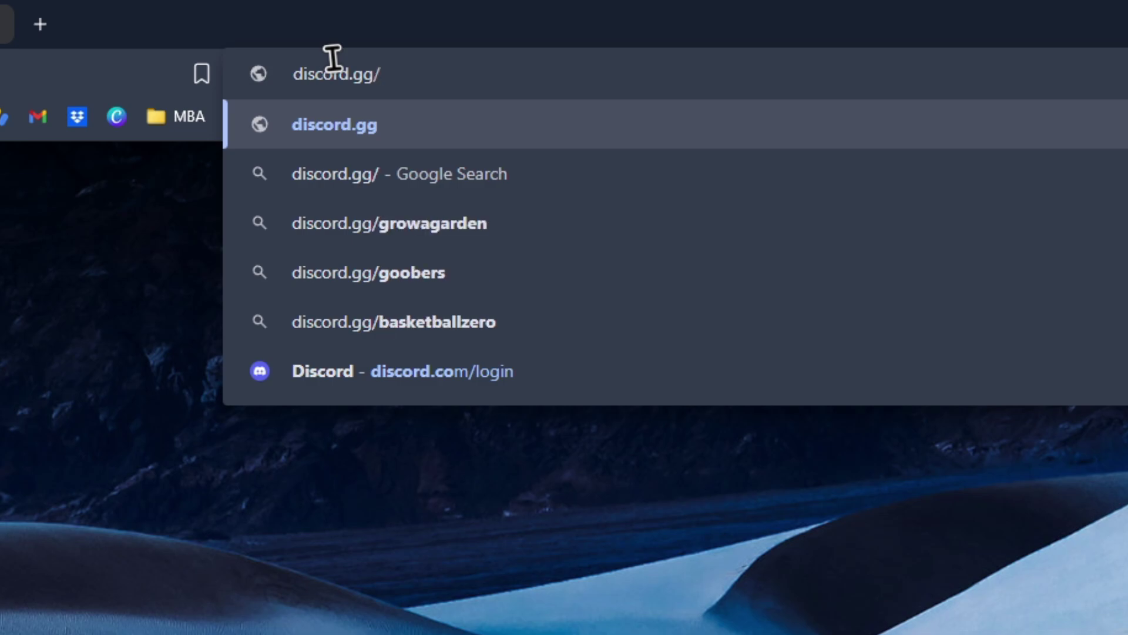
pyautogui.write('guild-archive')
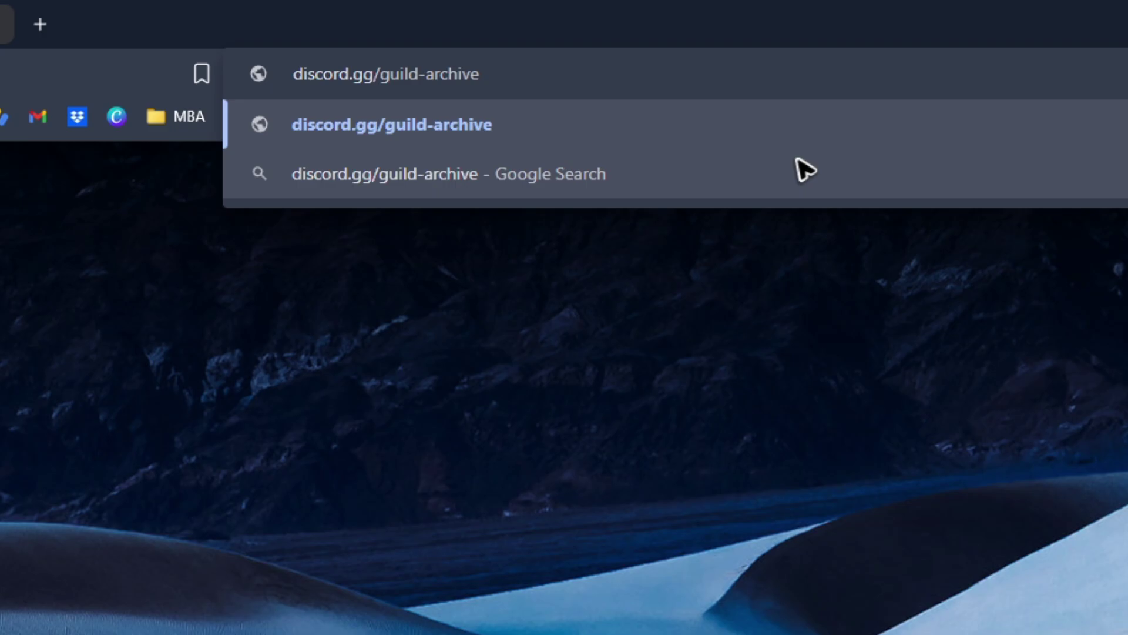
pyautogui.press('Return')
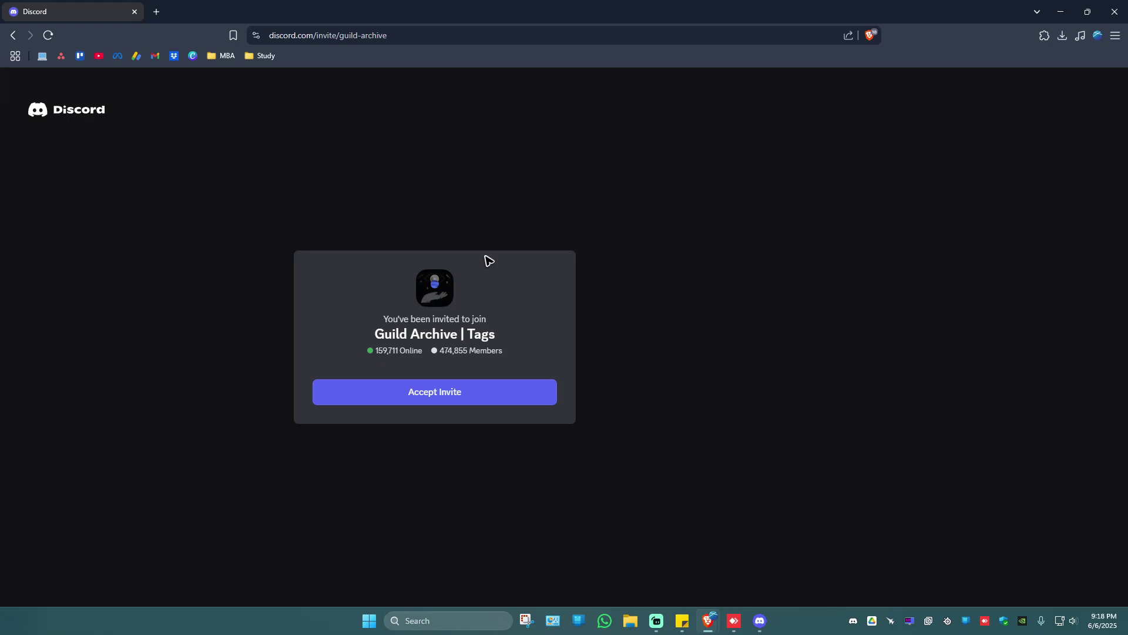
# Accept the Guild Archive | Tags invite and view its vip · giveaway channel
pyautogui.click(473, 400)
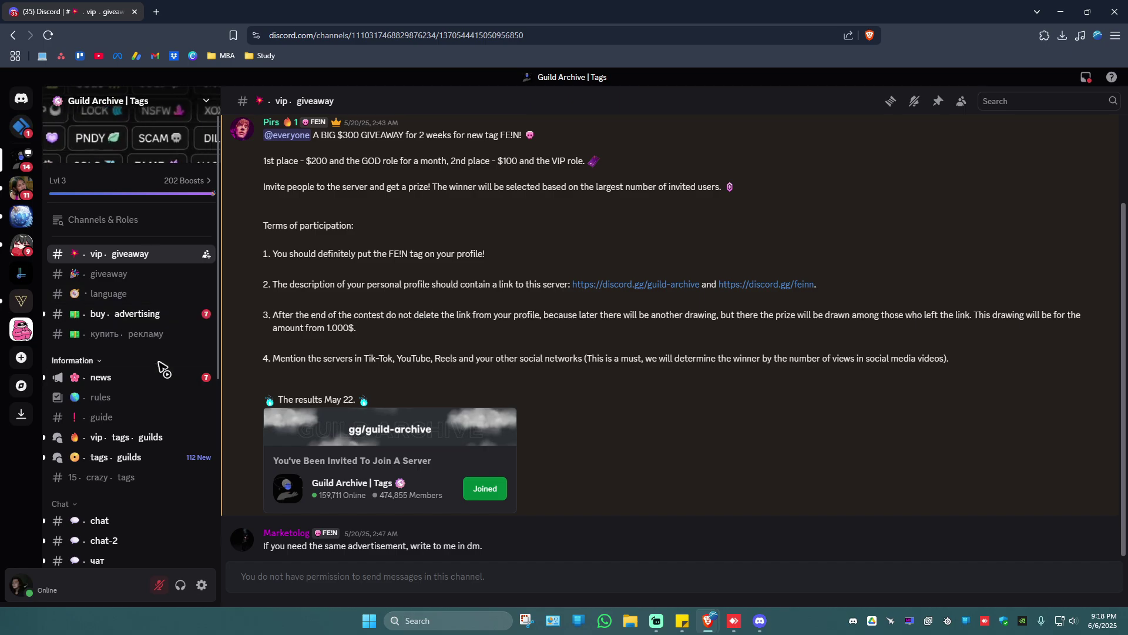
# Open the tags · guilds forum channel from the server sidebar
pyautogui.click(123, 457)
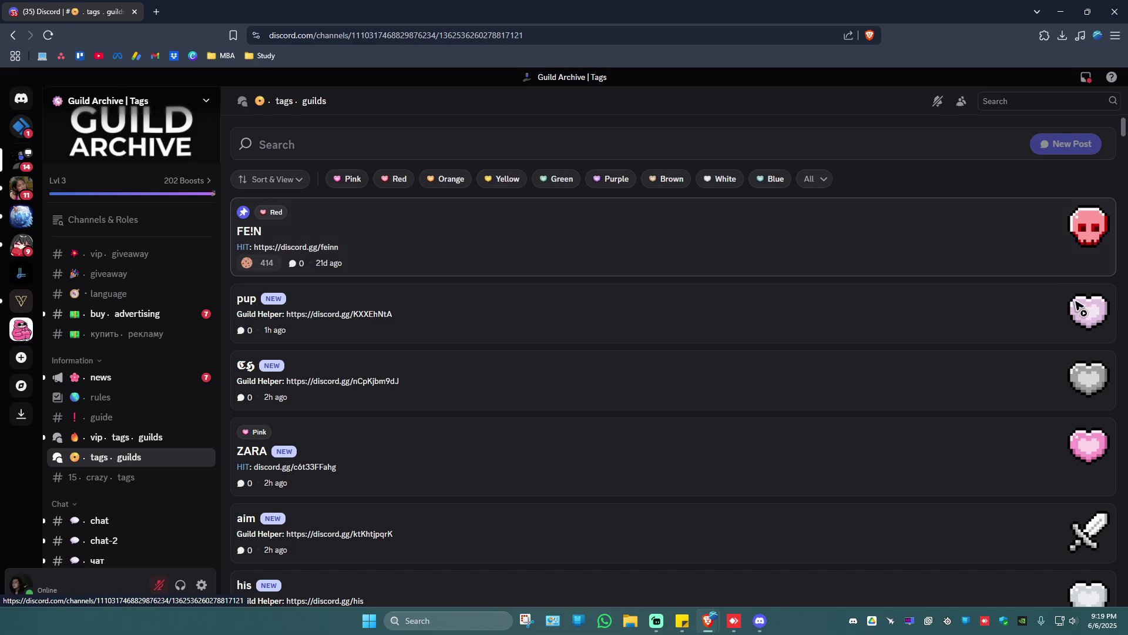
pyautogui.scroll(-2, 794, 405)
pyautogui.scroll(2, 728, 364)
# Open the FE!N tag post, complete the rules onboarding, and show the member list
pyautogui.click(418, 262)
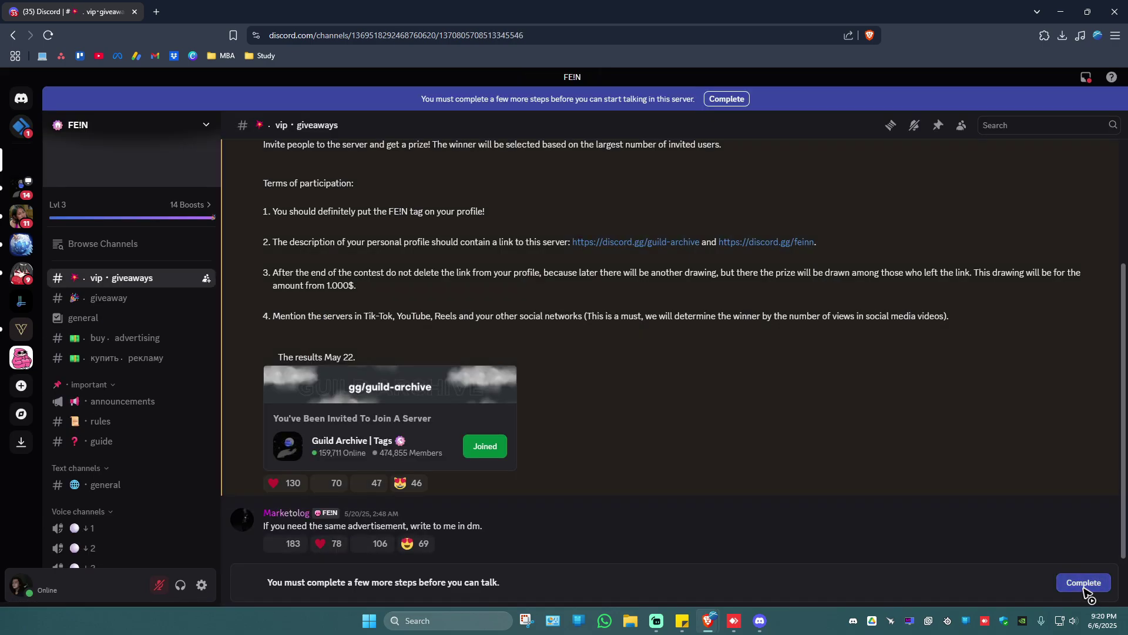
pyautogui.click(1085, 582)
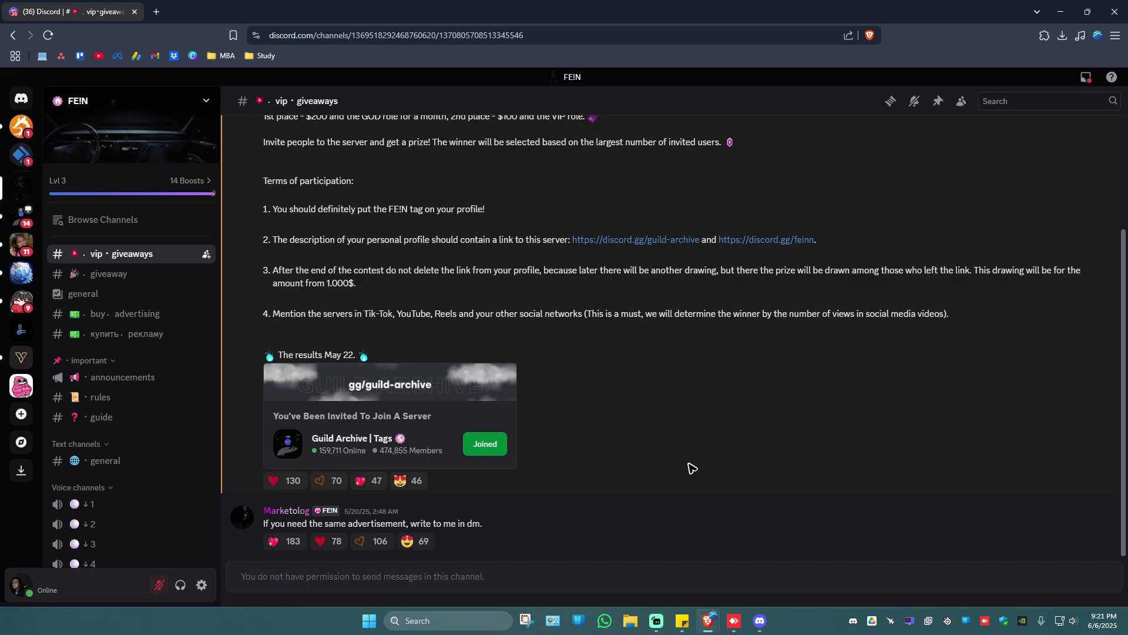
pyautogui.click(961, 100)
pyautogui.scroll(-3, 1049, 248)
pyautogui.scroll(-3, 1050, 249)
pyautogui.scroll(-3, 1049, 249)
pyautogui.scroll(-3, 1049, 249)
pyautogui.scroll(-3, 1049, 249)
pyautogui.scroll(-3, 1049, 249)
pyautogui.scroll(-3, 1050, 249)
pyautogui.scroll(-3, 1046, 244)
pyautogui.scroll(-3, 1045, 245)
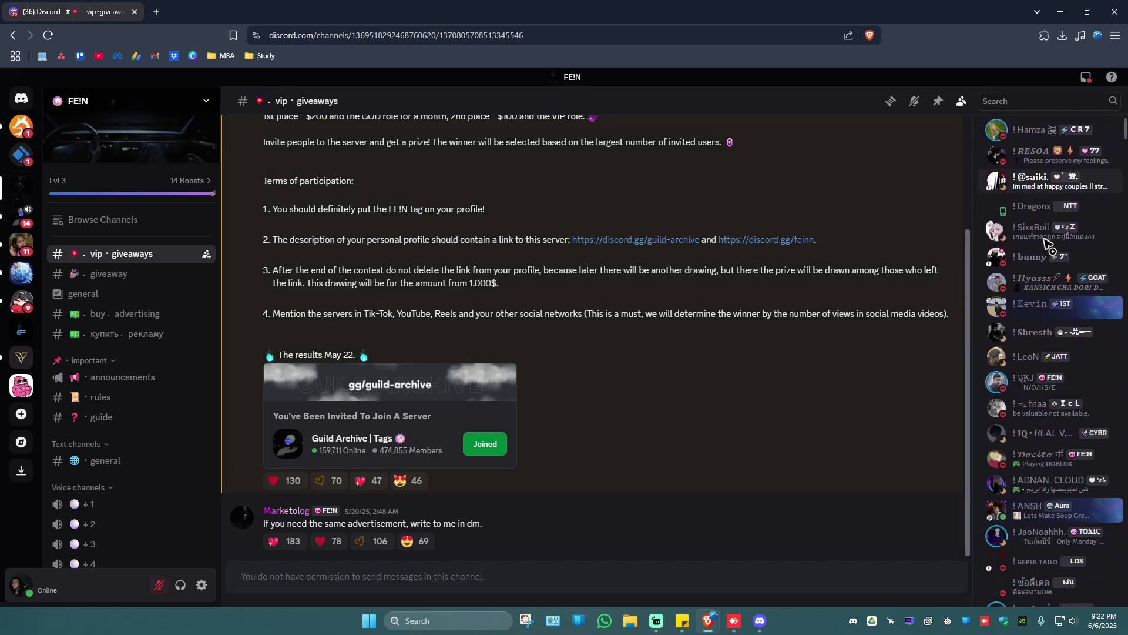